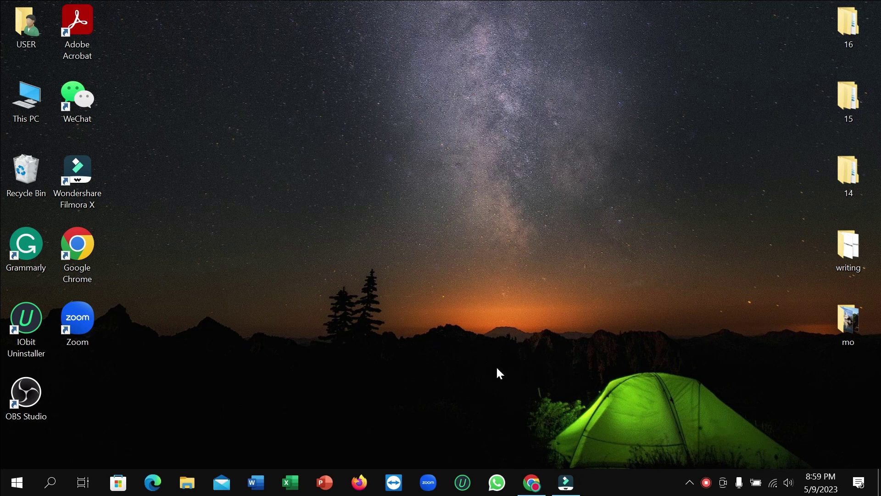
Launch Microsoft Store from the taskbar and view the Top free and Top paid apps
click(119, 482)
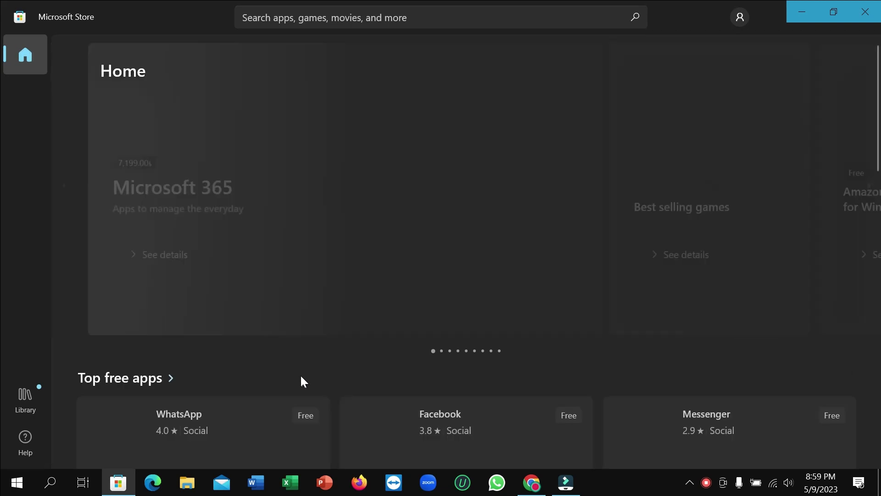
scroll(303, 376, down, 4)
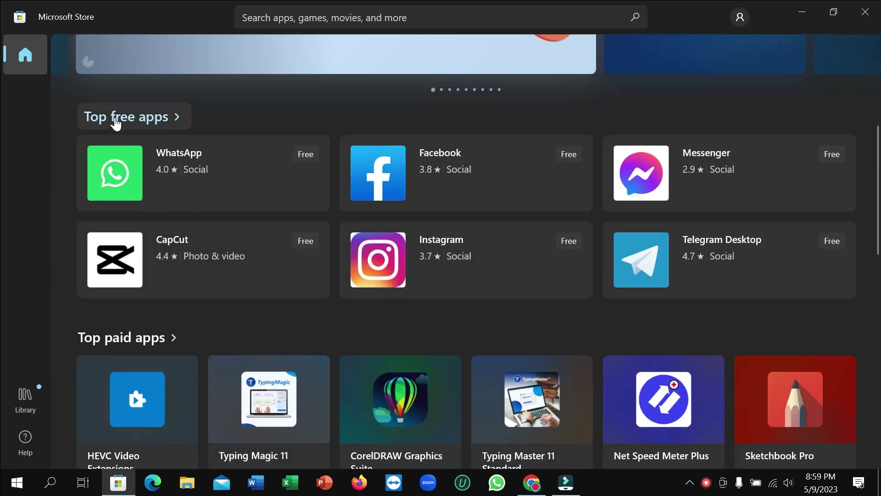
Open the full Top free apps catalogue listing apps like Discord, Canva and iCloud
click(156, 117)
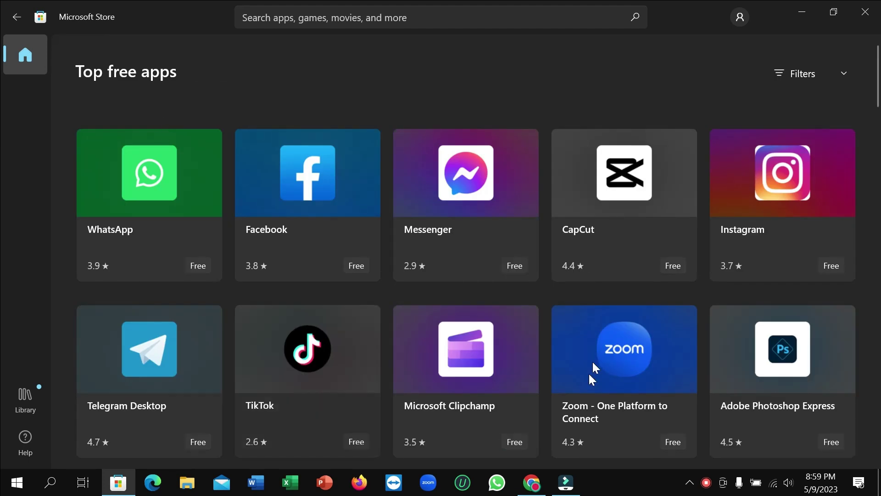
scroll(481, 334, down, 4)
scroll(481, 333, down, 3)
scroll(482, 333, down, 4)
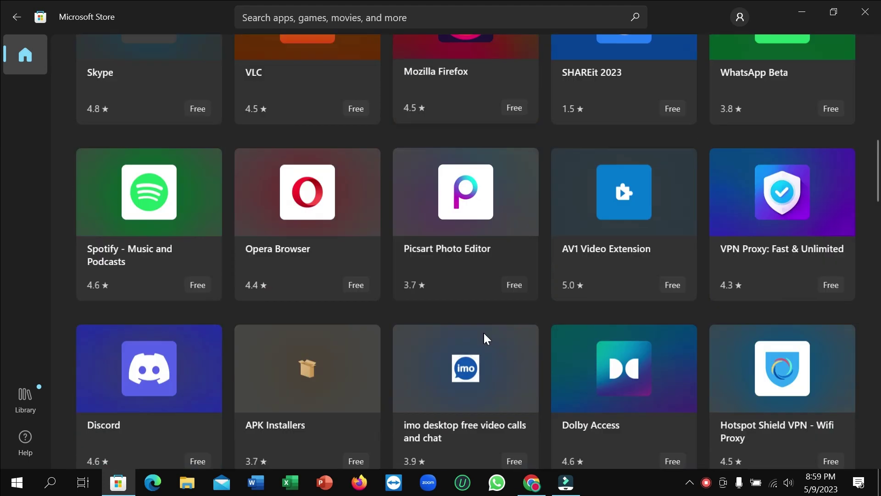
scroll(483, 331, down, 2)
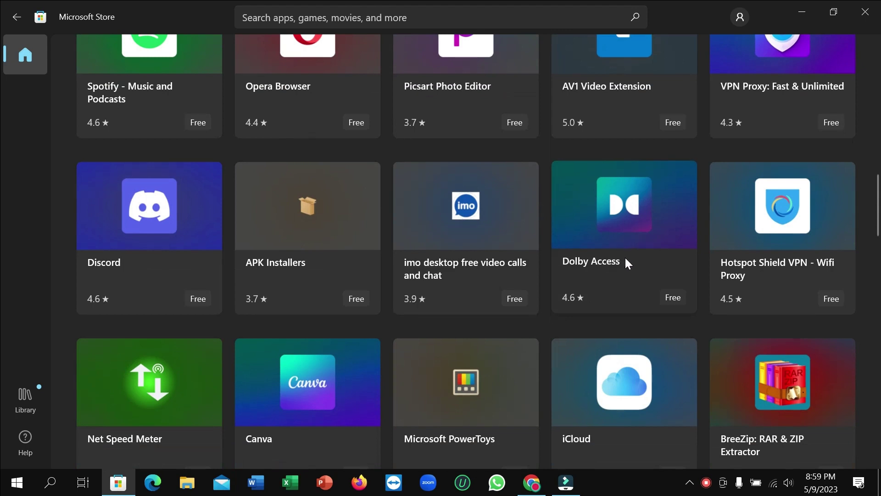
Start a Store search for 'dolby' to bring up the Dolby Access suggestion
click(444, 14)
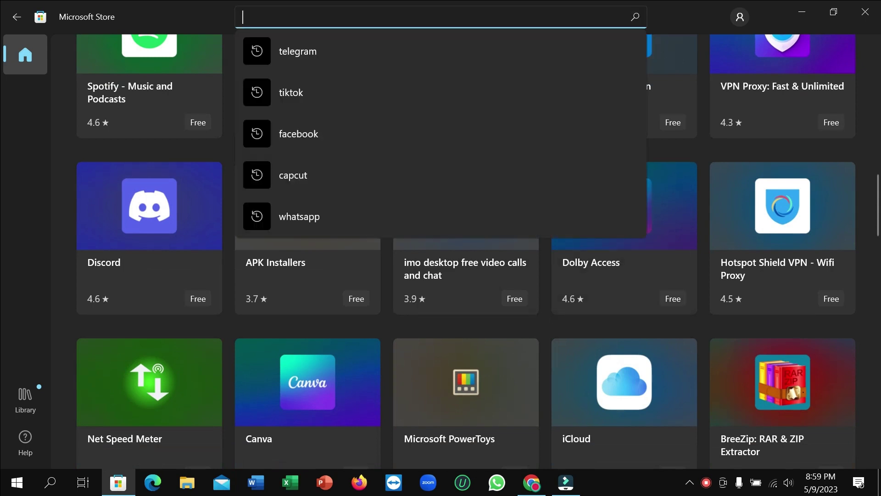
text(do)
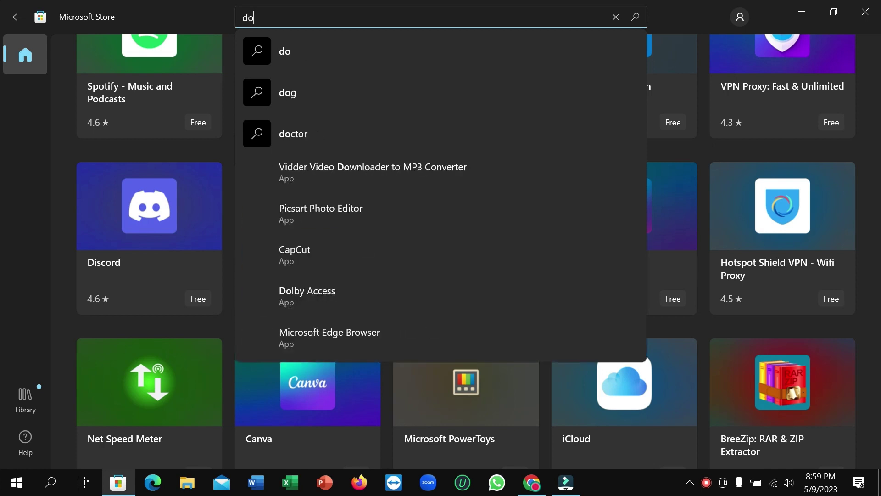
text(l)
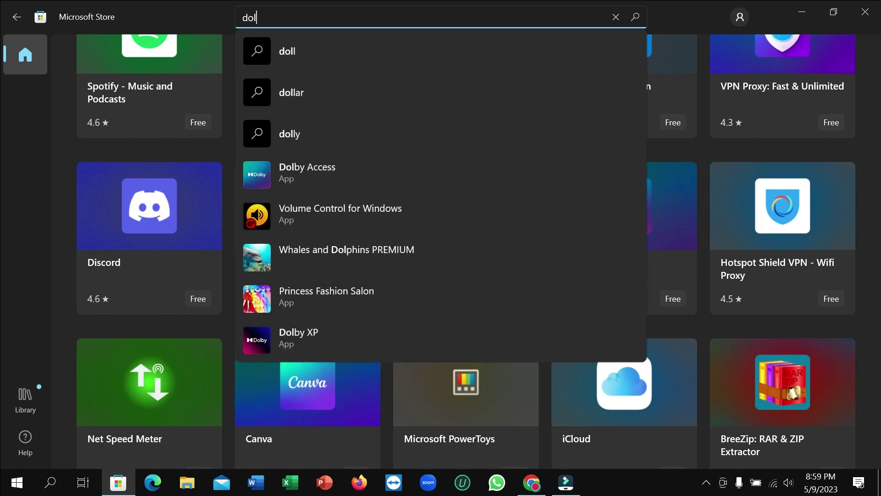
text(by)
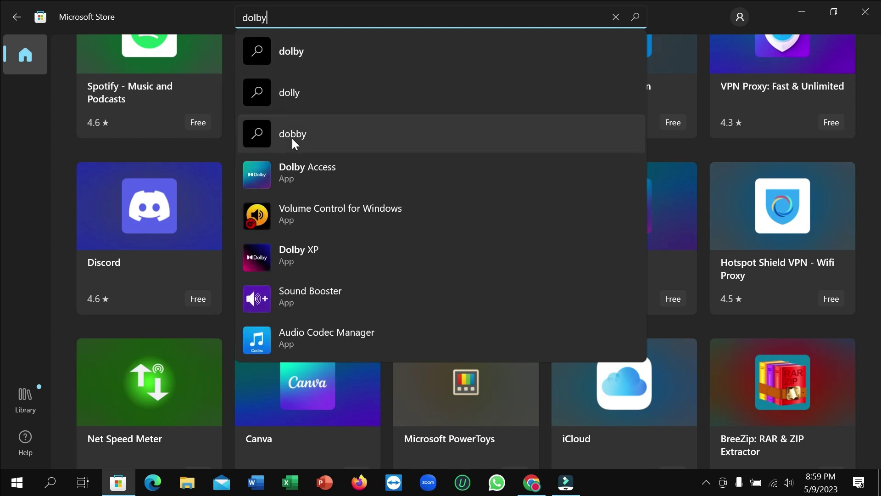